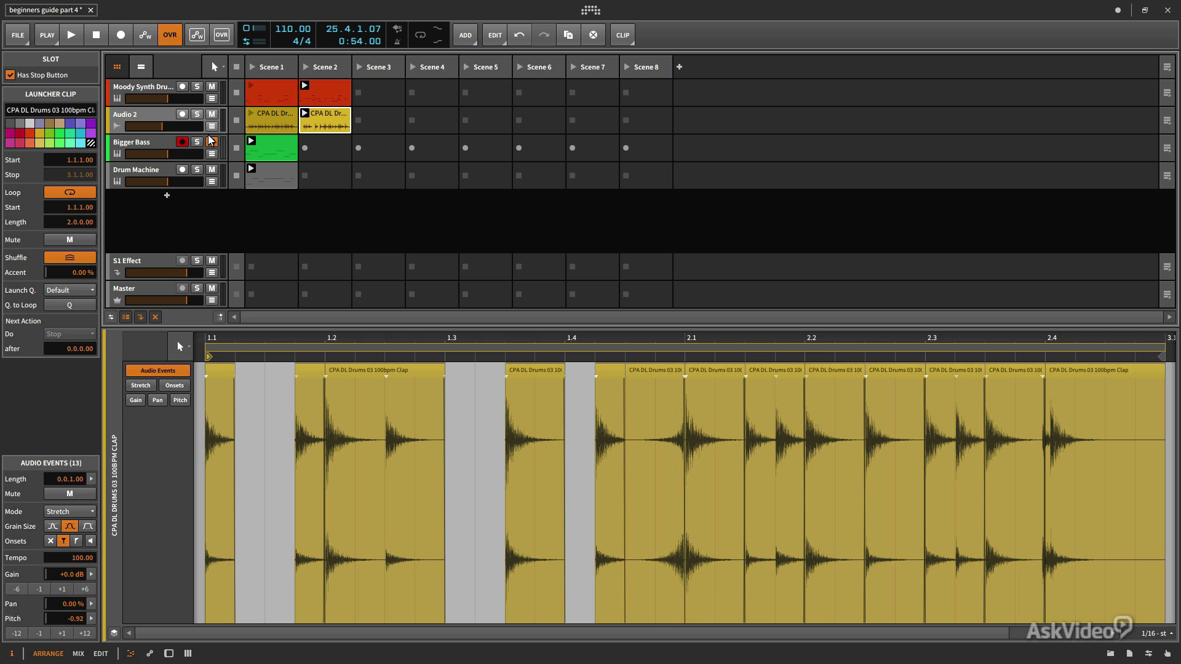
Step: Select the empty Scene 3 slot on the Audio 2 track
click(378, 122)
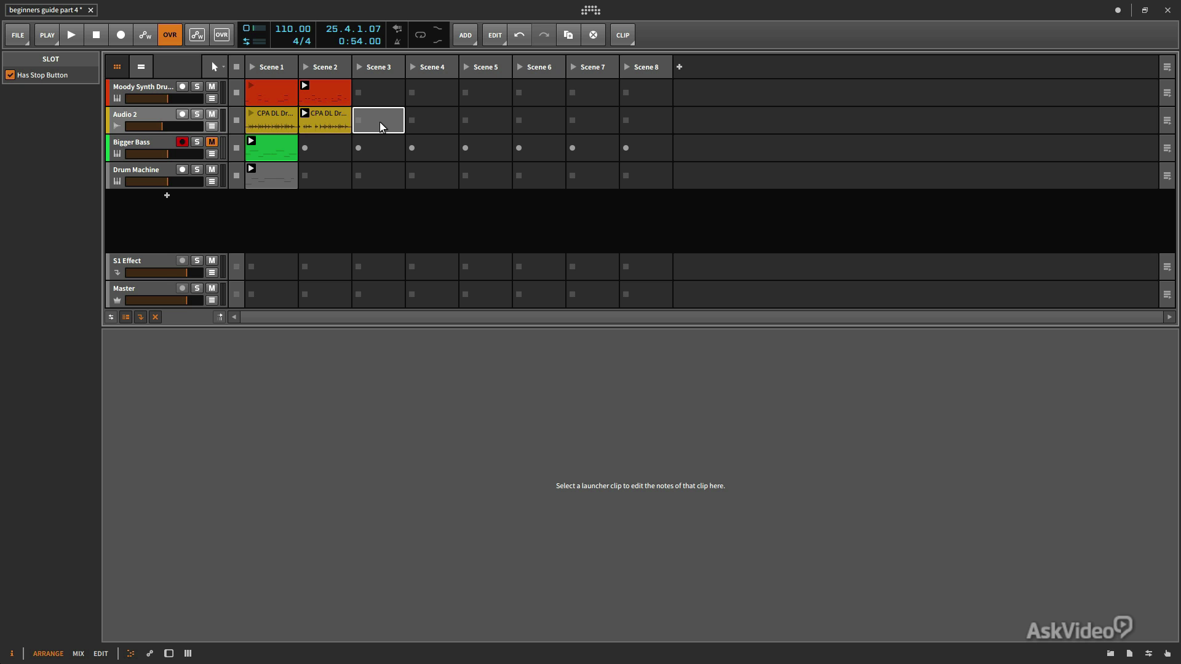
Step: Preview the Down Low Trap & Twerk drum loops and insert CPA DL Drums 05 140bpm Full into Scene 3
double_click(379, 122)
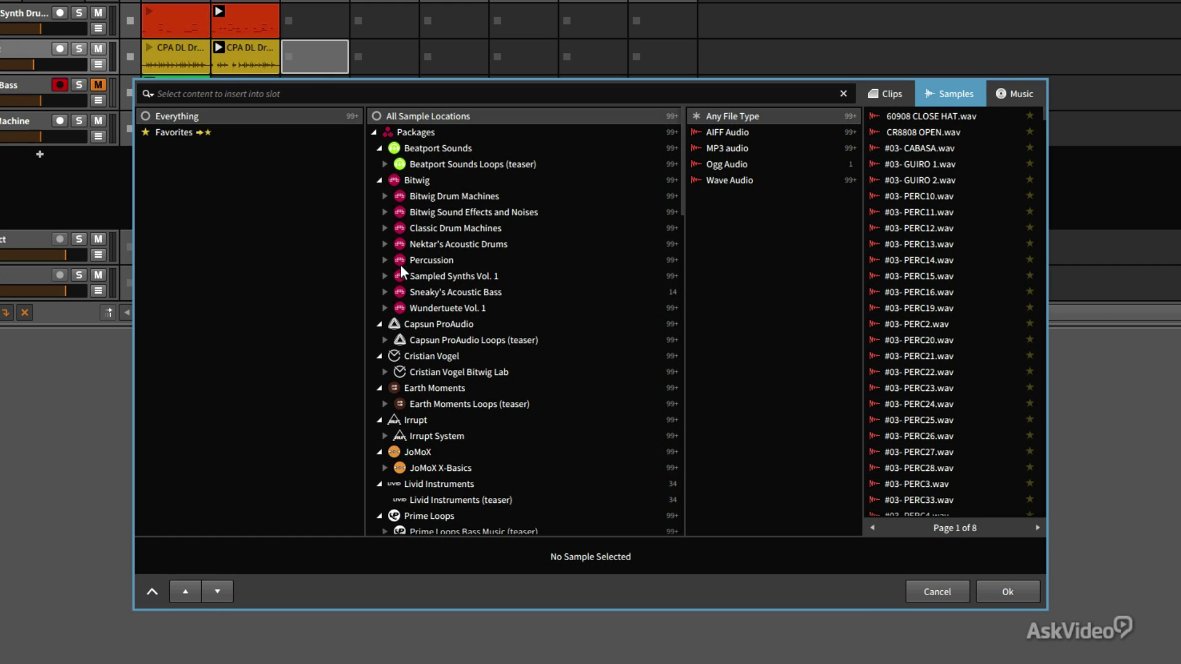
click(385, 340)
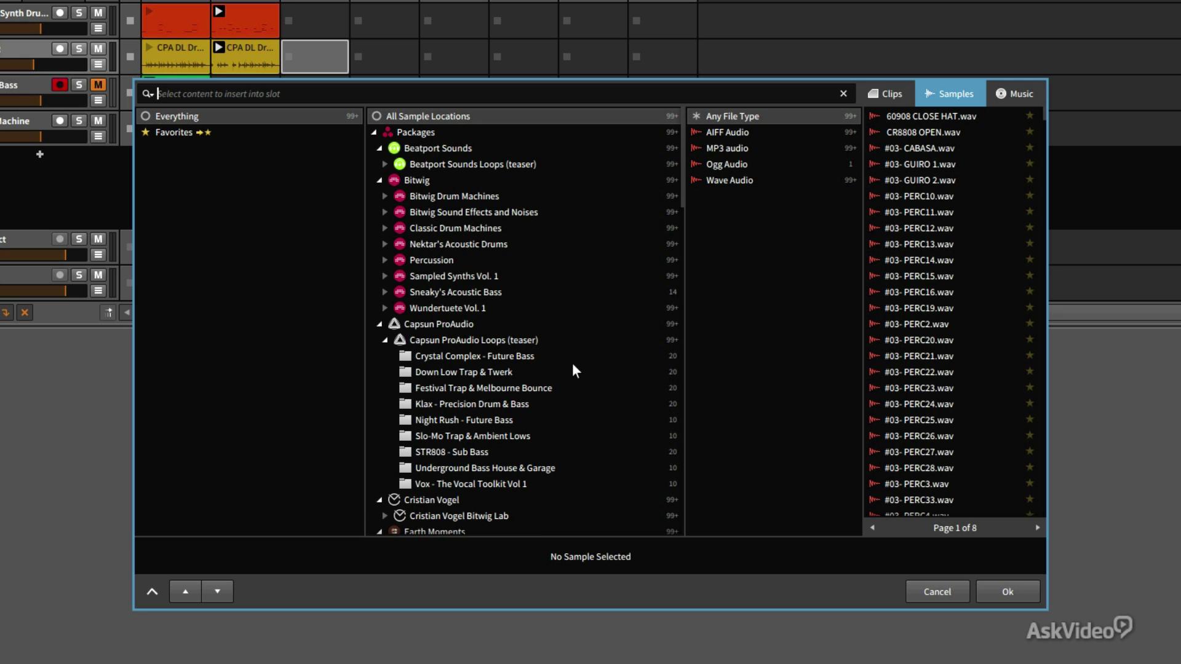
click(515, 372)
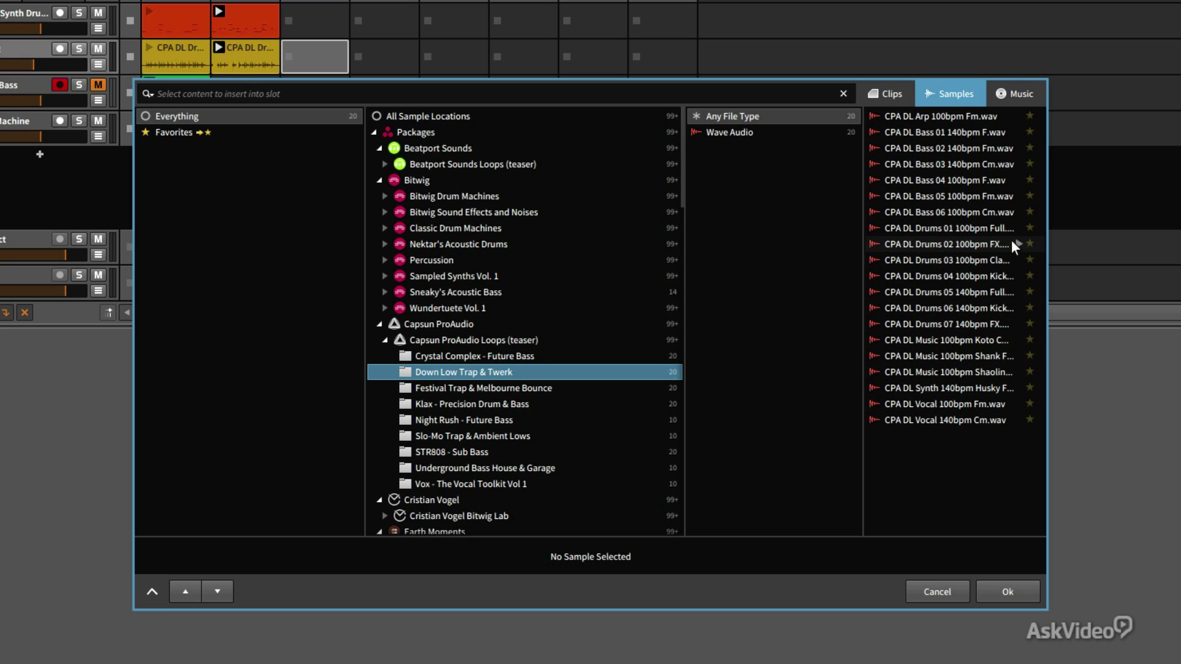
click(1017, 277)
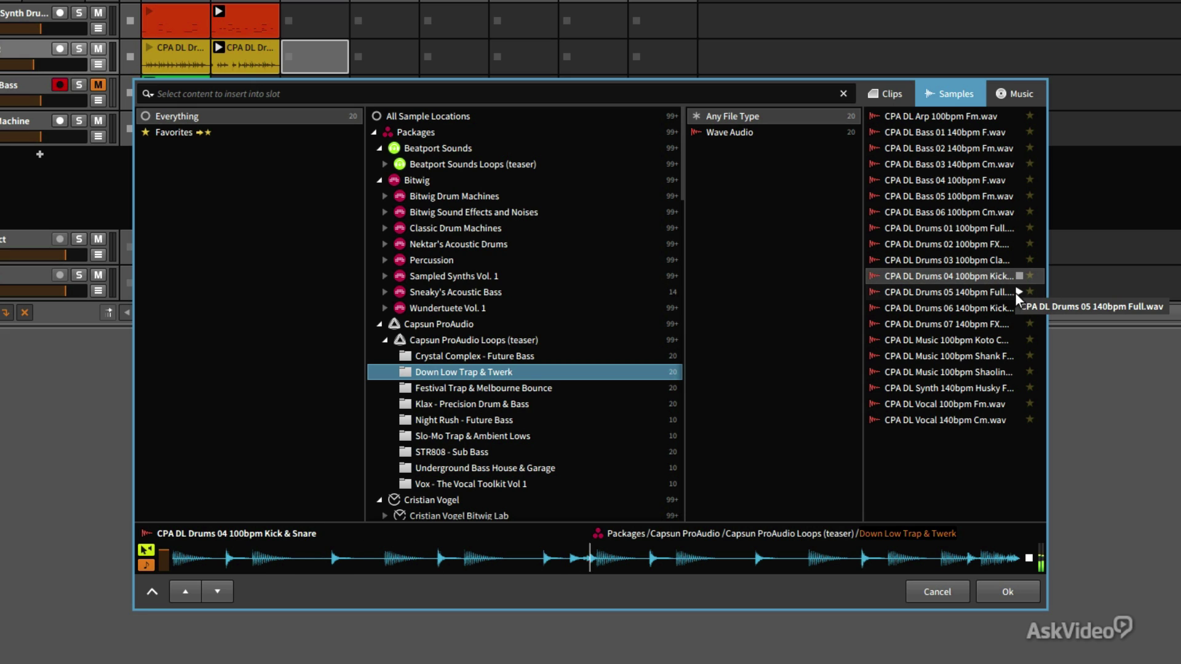
click(1018, 293)
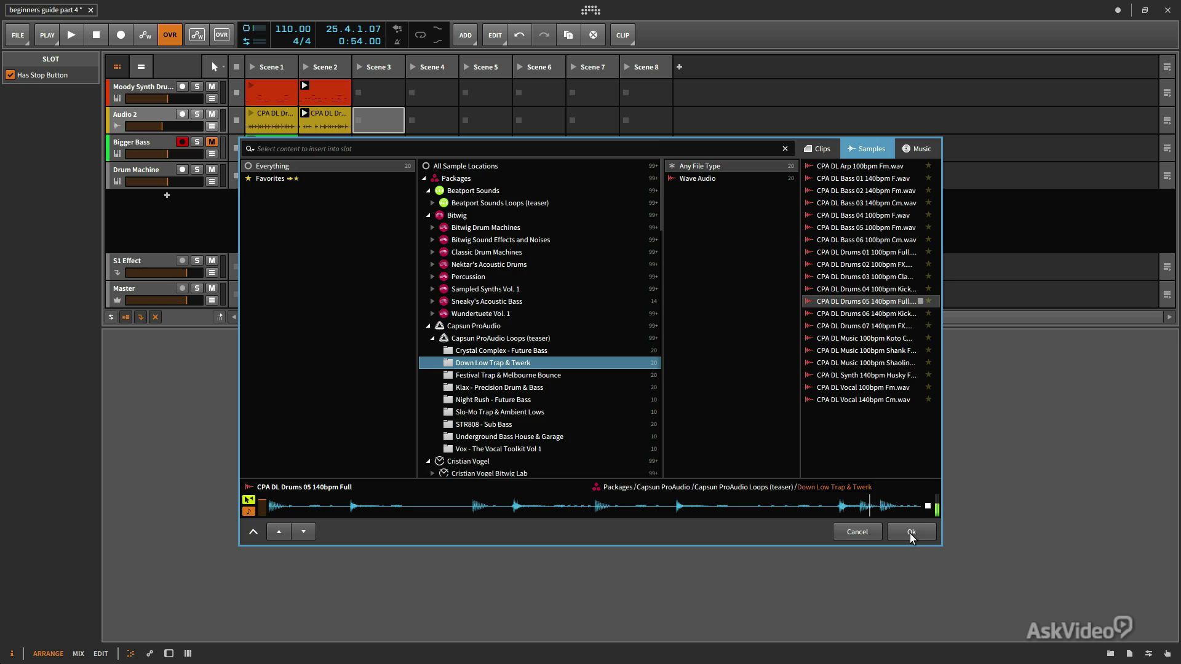
click(1007, 592)
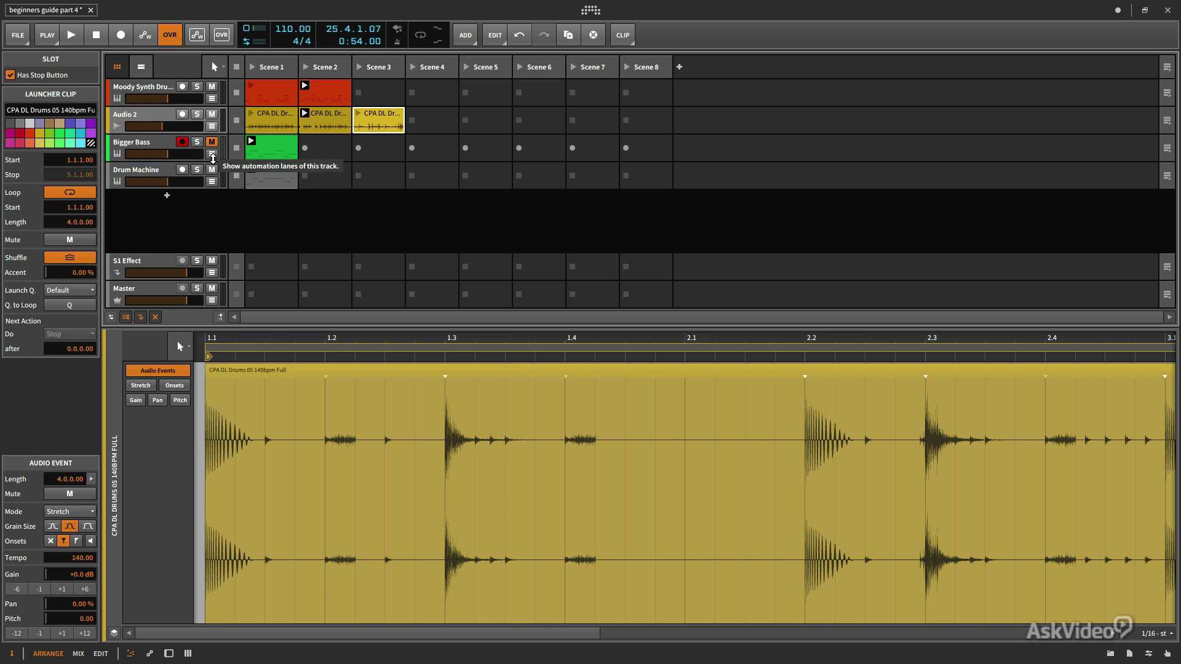
Step: Mute Drum Machine, play Moody Synth's Scene 1 clip, then stop playback
click(212, 169)
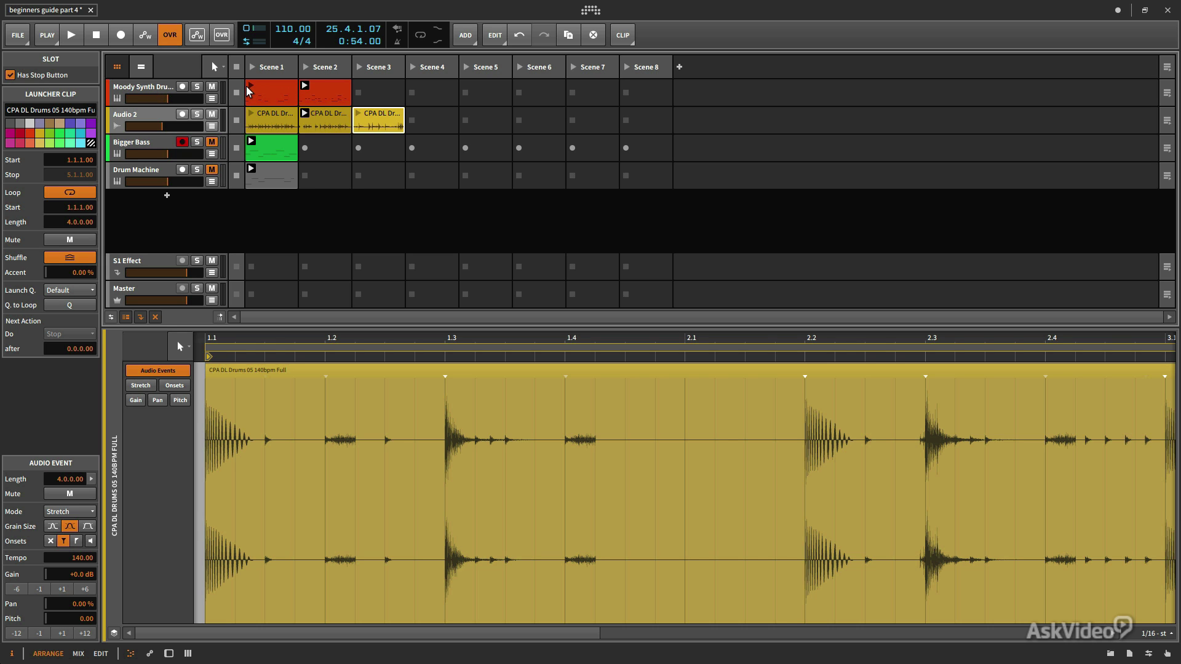
click(252, 89)
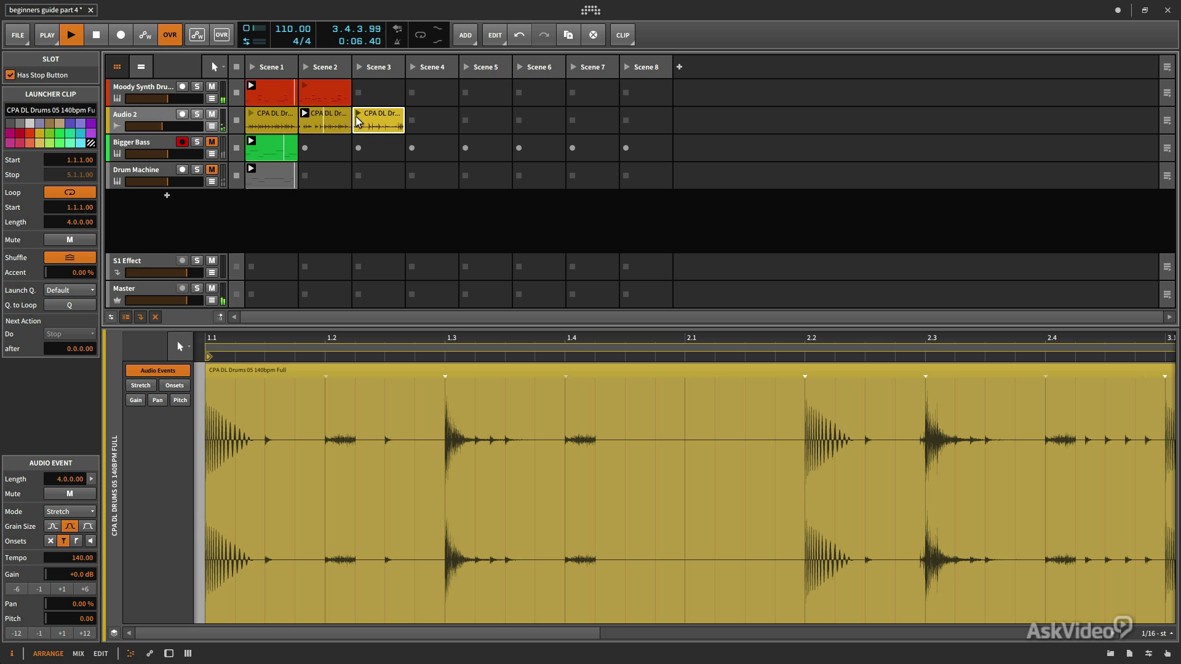
key(space)
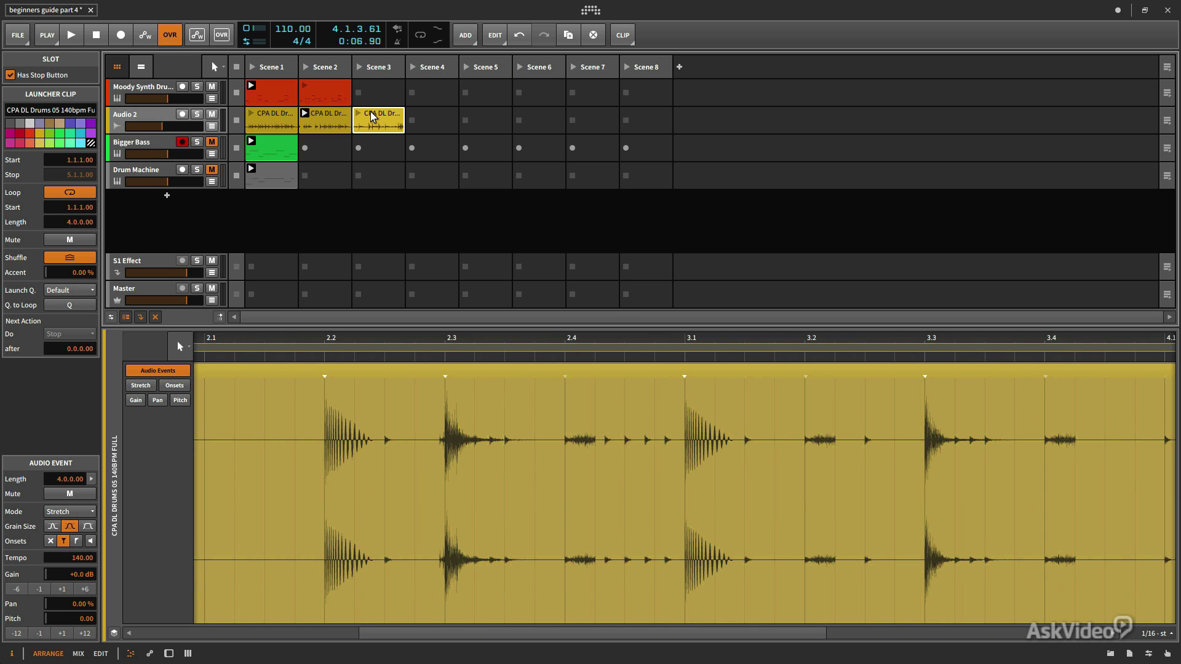
Step: Select the Scene 2 Clap loop and Scene 3 Full loop clips on Audio 2 together
shift+click(327, 120)
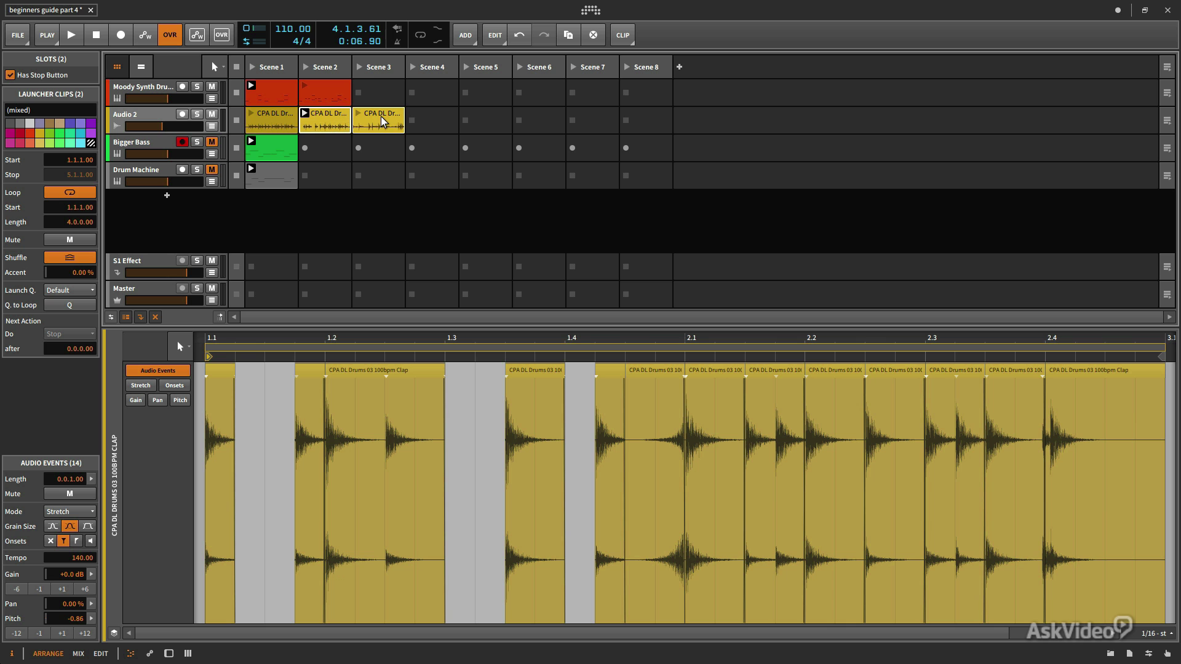
click(382, 119)
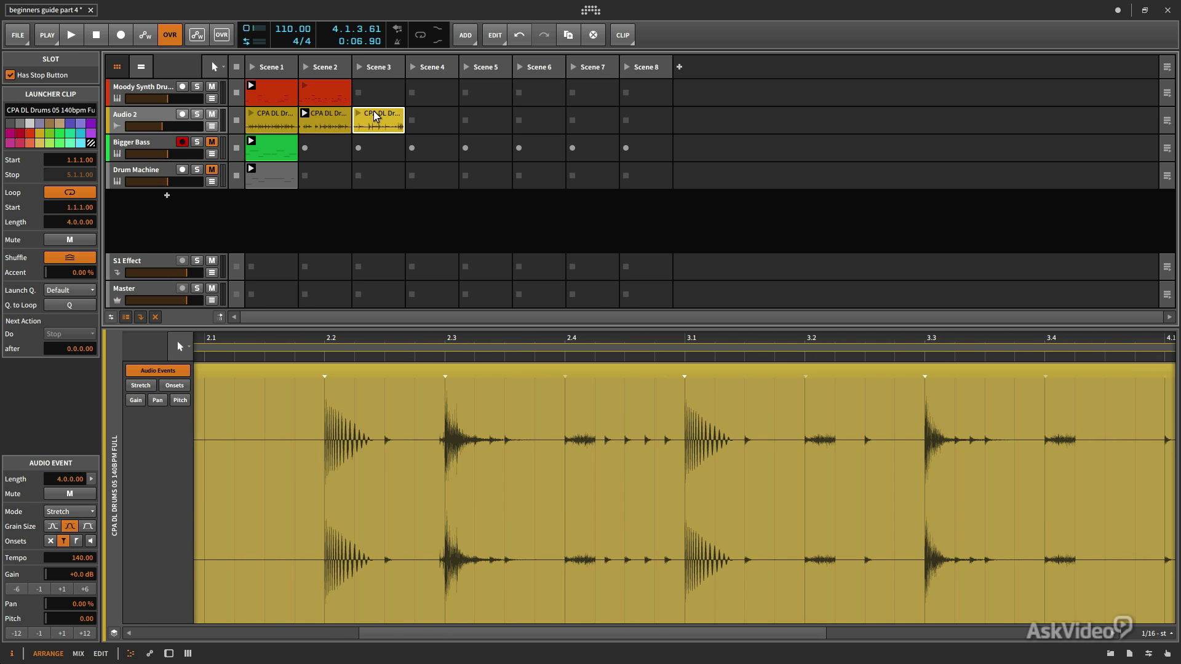
ctrl+click(328, 118)
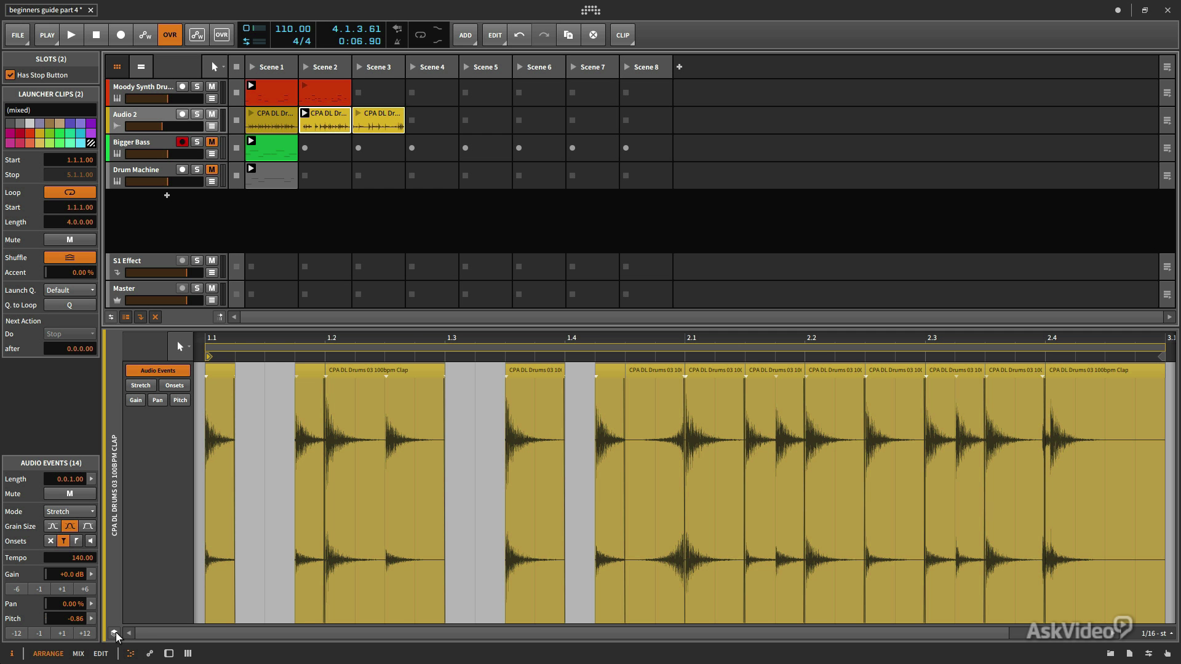
Step: Stack the 100bpm Clap and 140bpm Full loops as layers, play them, and switch to Edit view
click(115, 633)
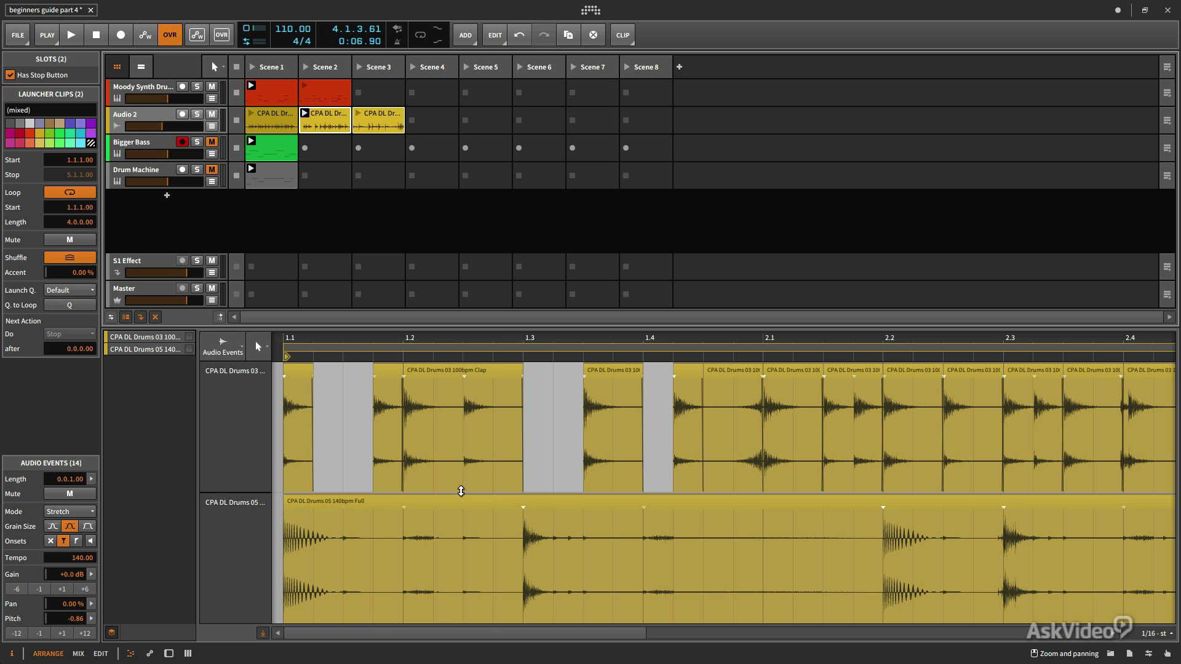
key(space)
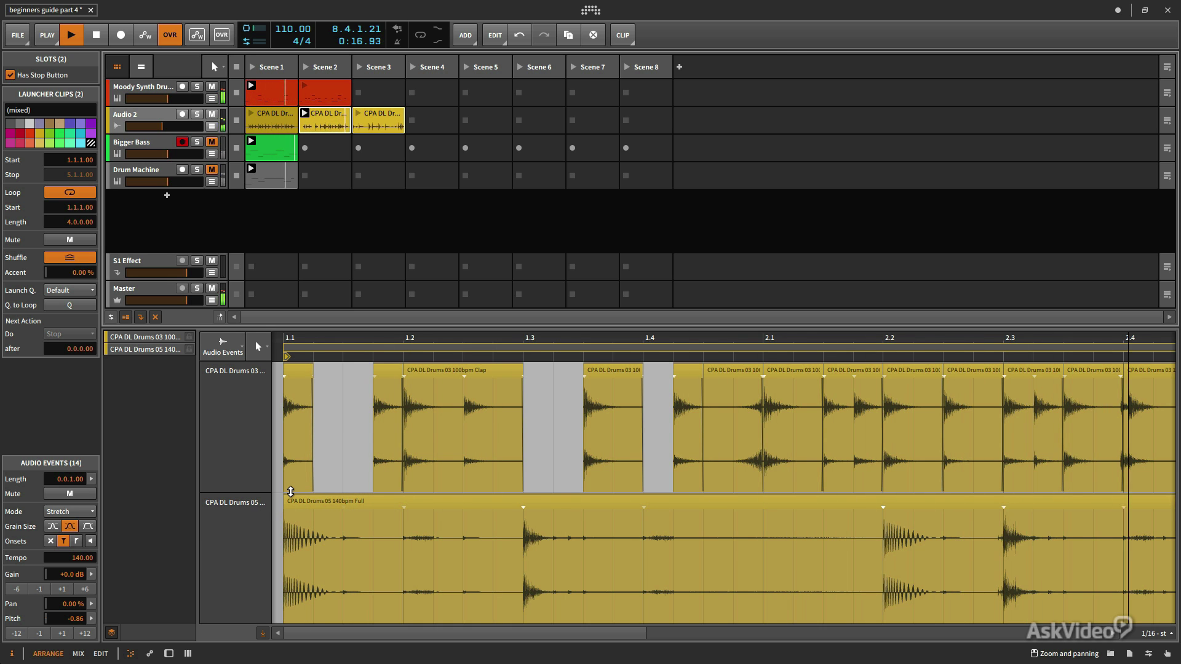
key(alt+3)
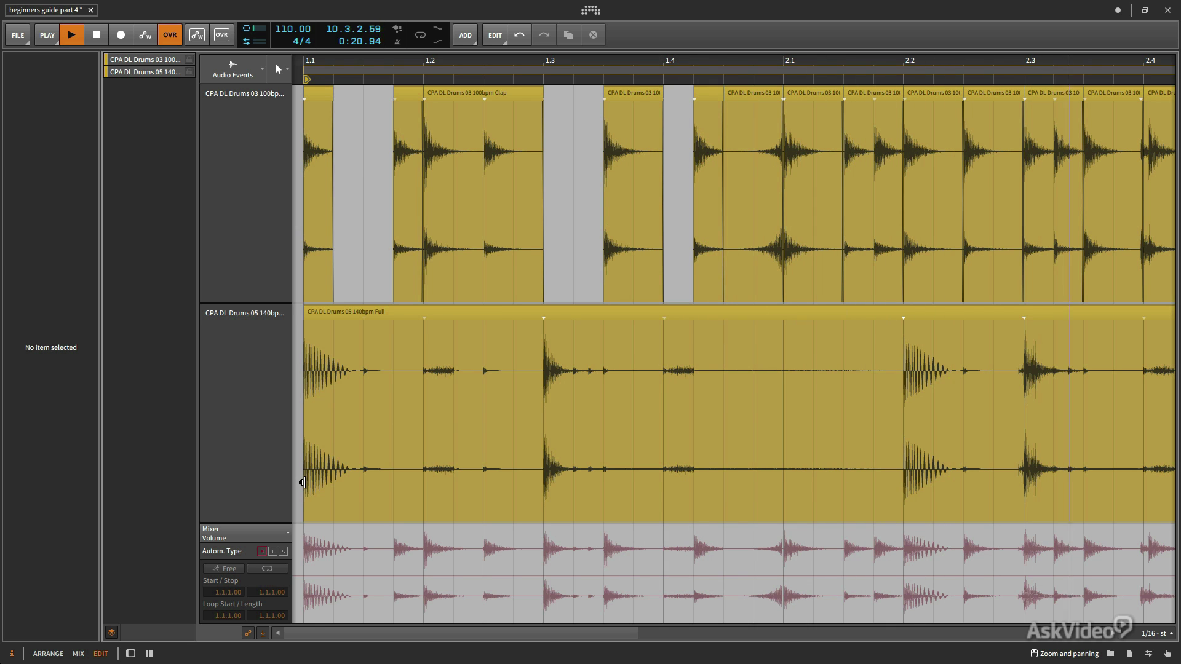
Step: Slice the short Drums 05 hit at 1.3 out of the lower loop and move it into the clap layer
key(i)
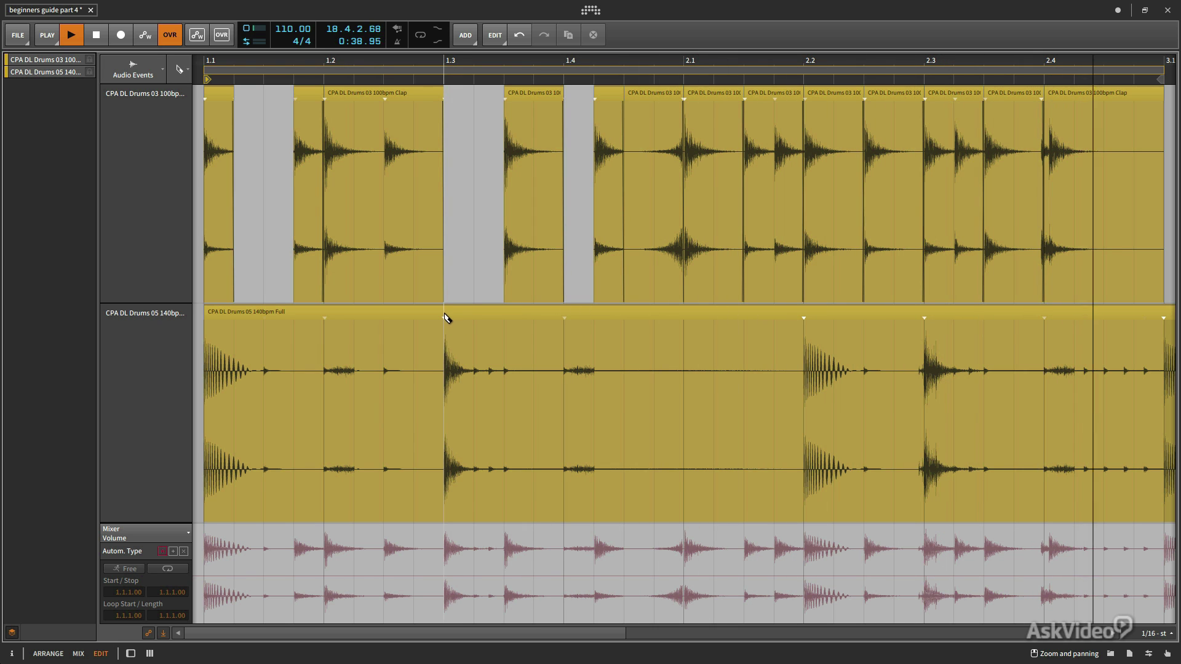
alt+click(446, 317)
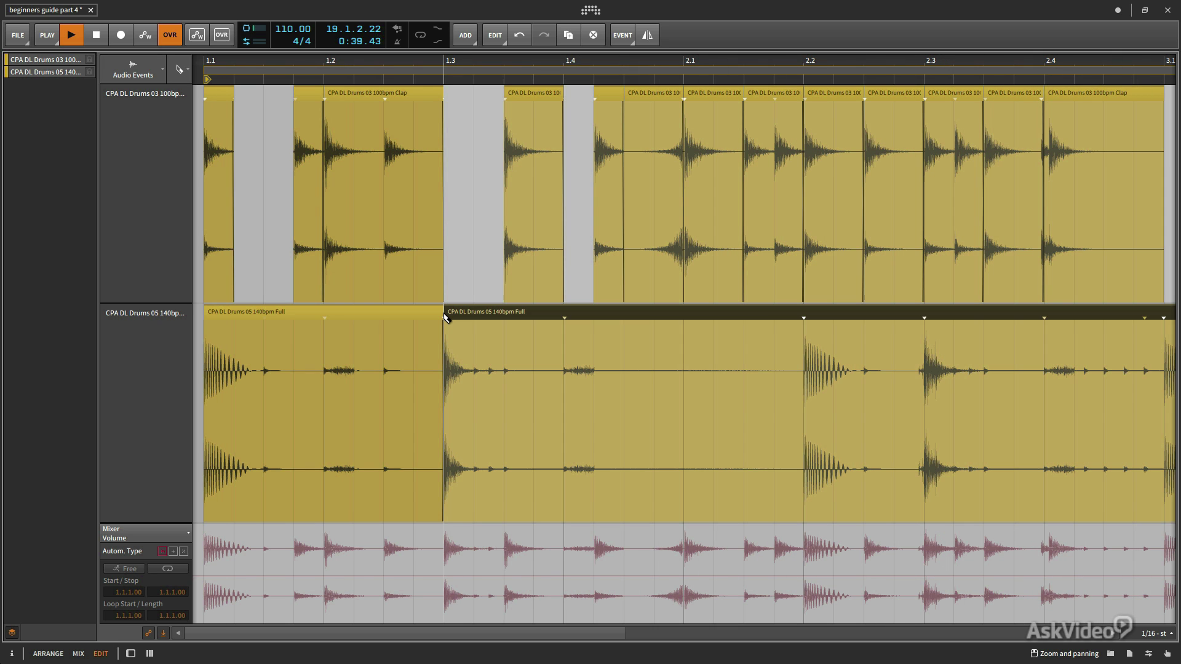
alt+click(503, 316)
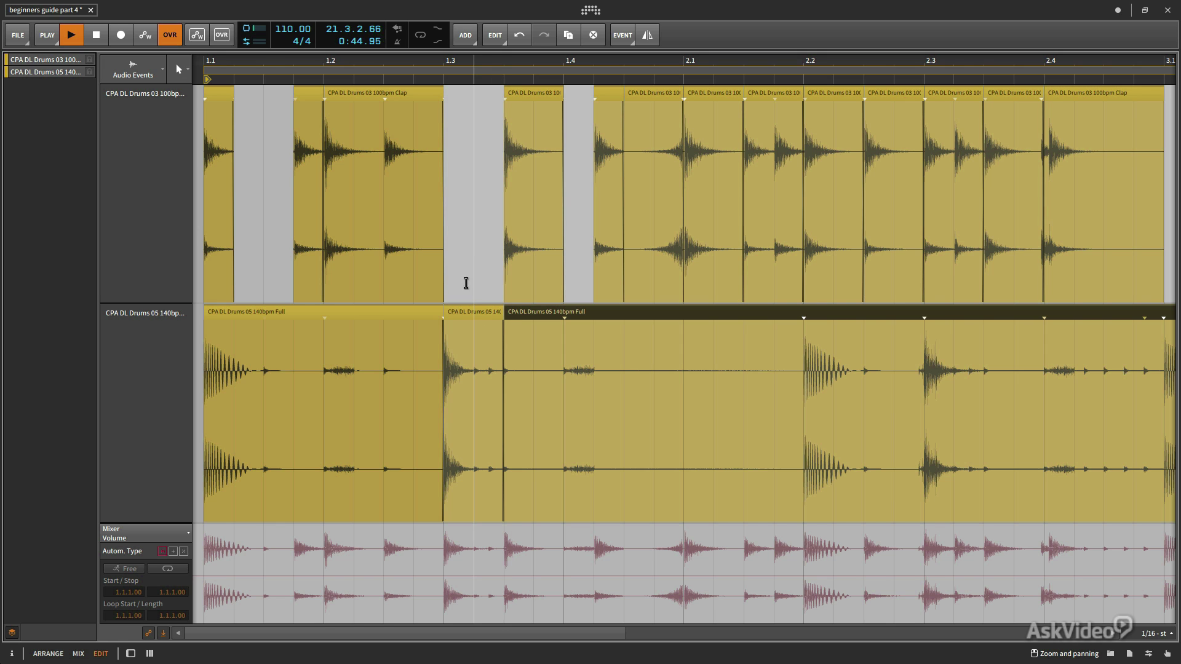
click(469, 314)
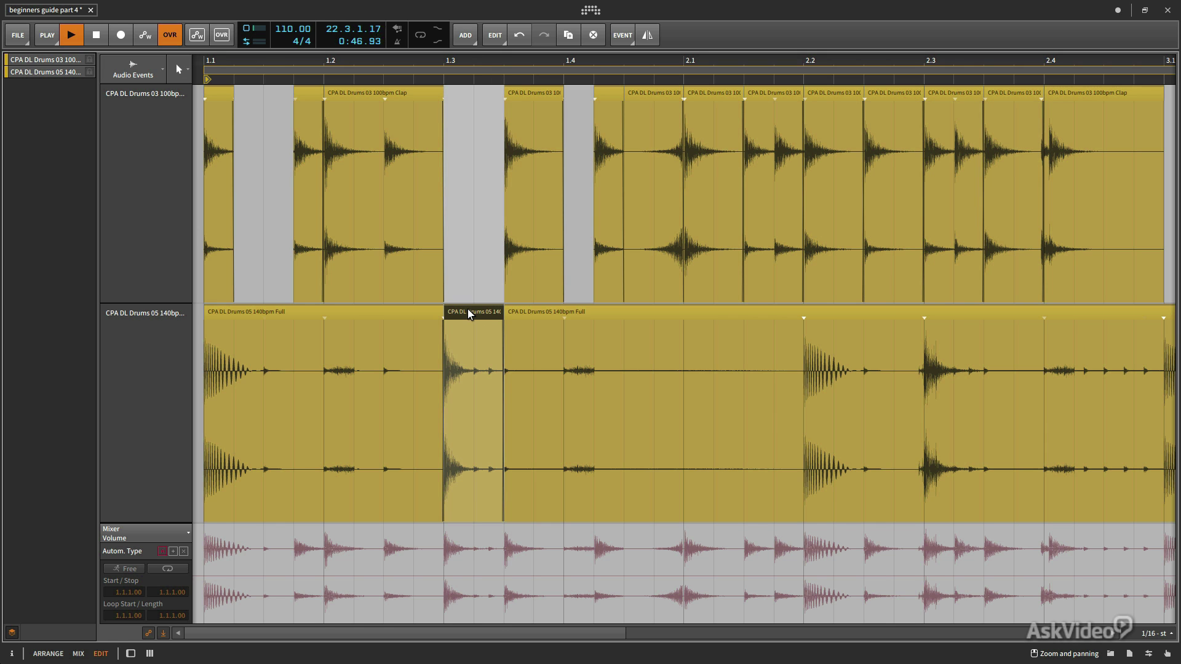
drag(469, 313, 476, 250)
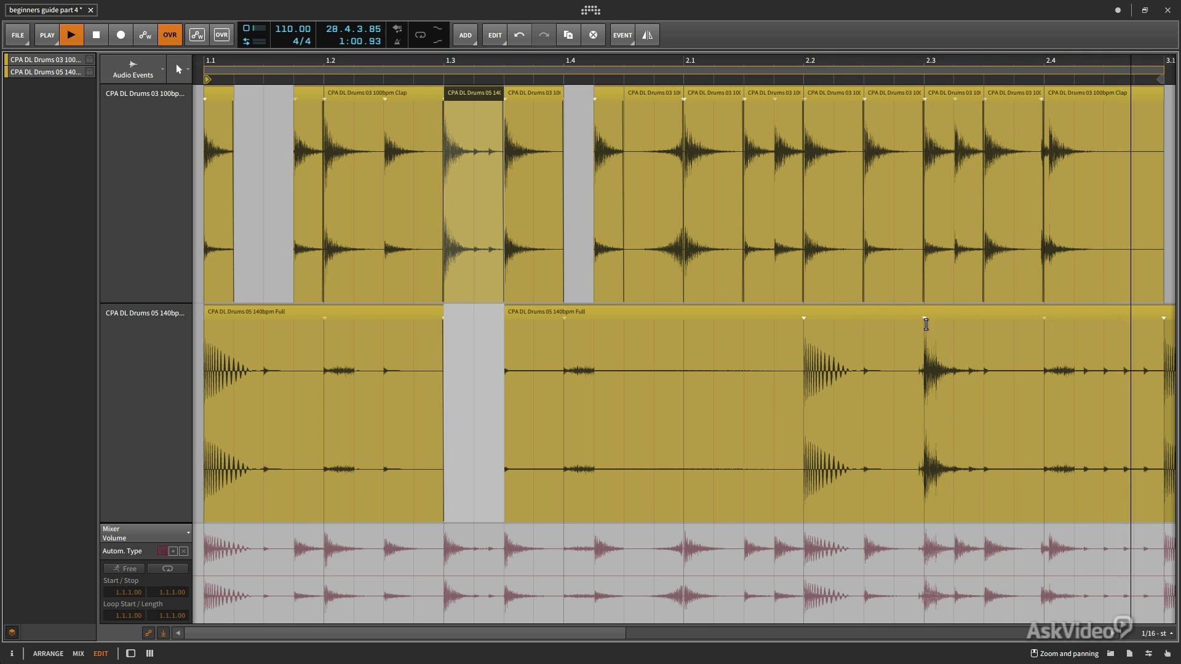
Step: Knife-cut the Drums 05 hit between 2.3 and 2.3.2 and drag it into the clap layer at 2.3
key(2)
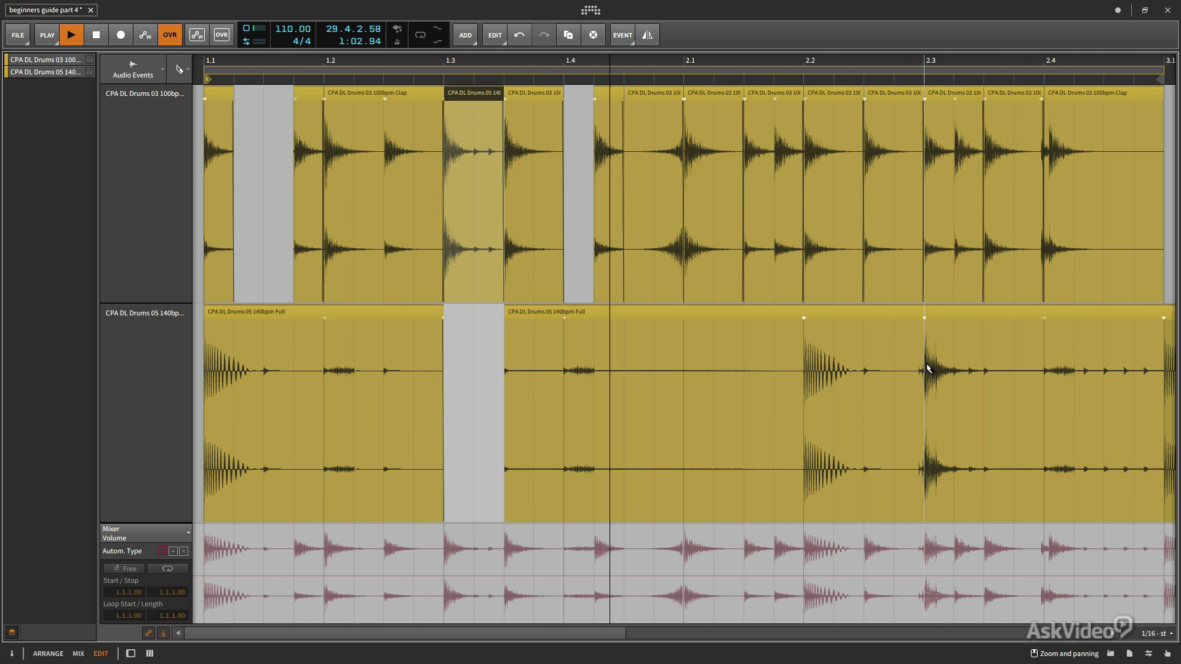
click(926, 315)
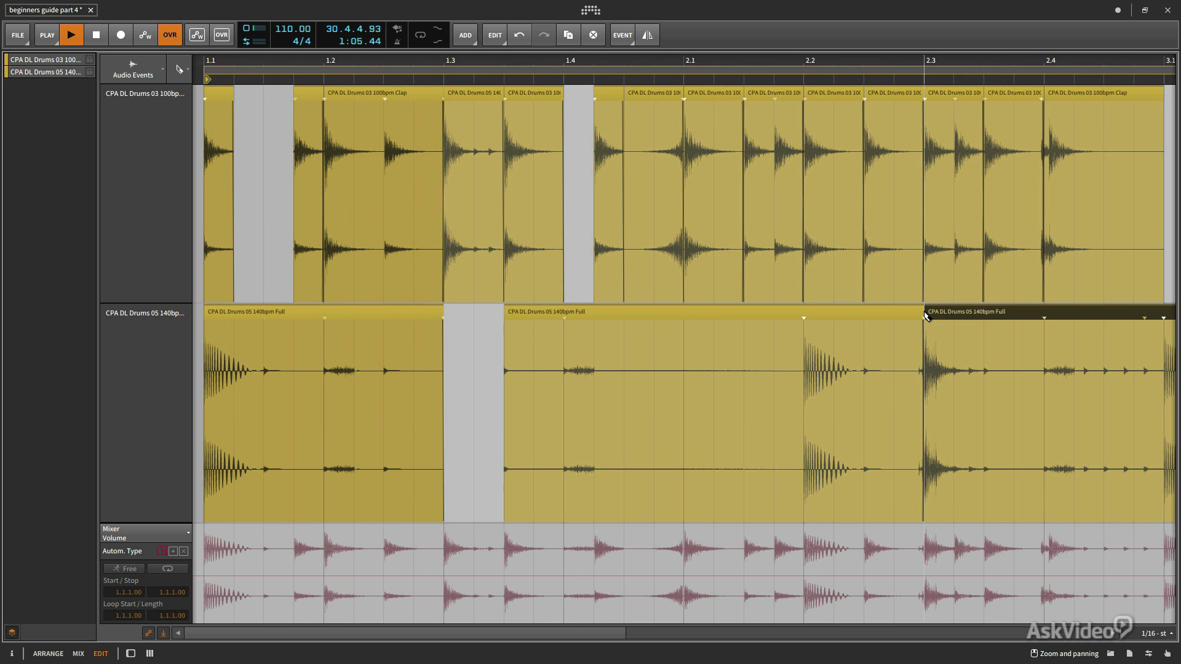
click(985, 315)
key(1)
click(954, 314)
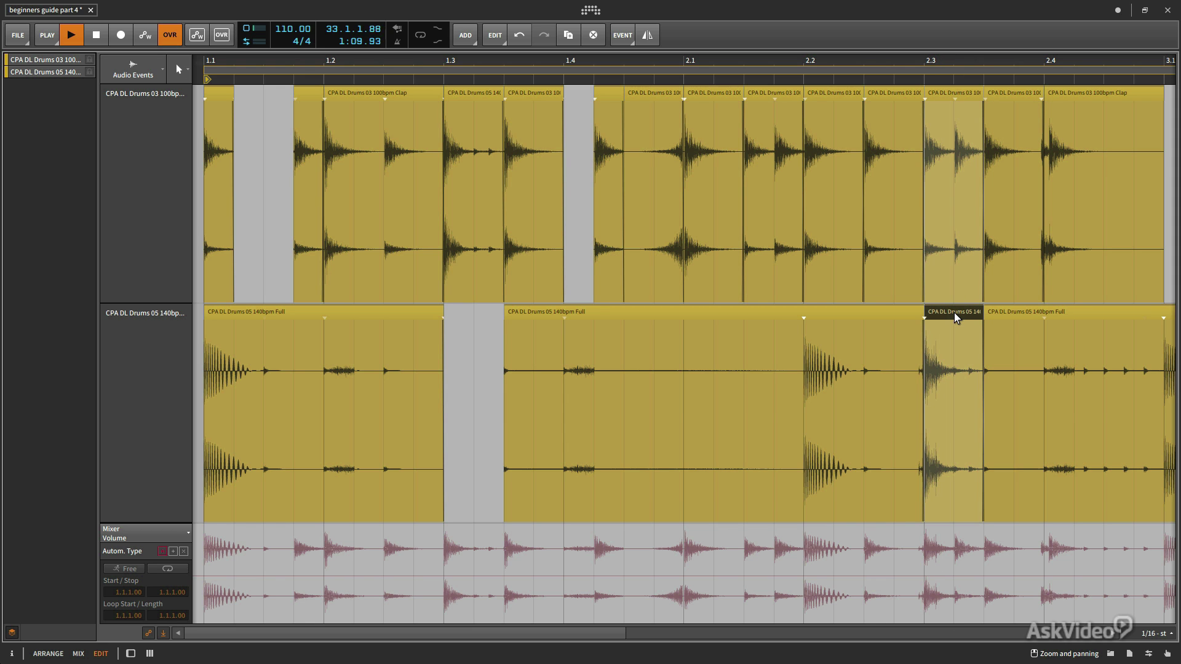
drag(956, 316, 947, 259)
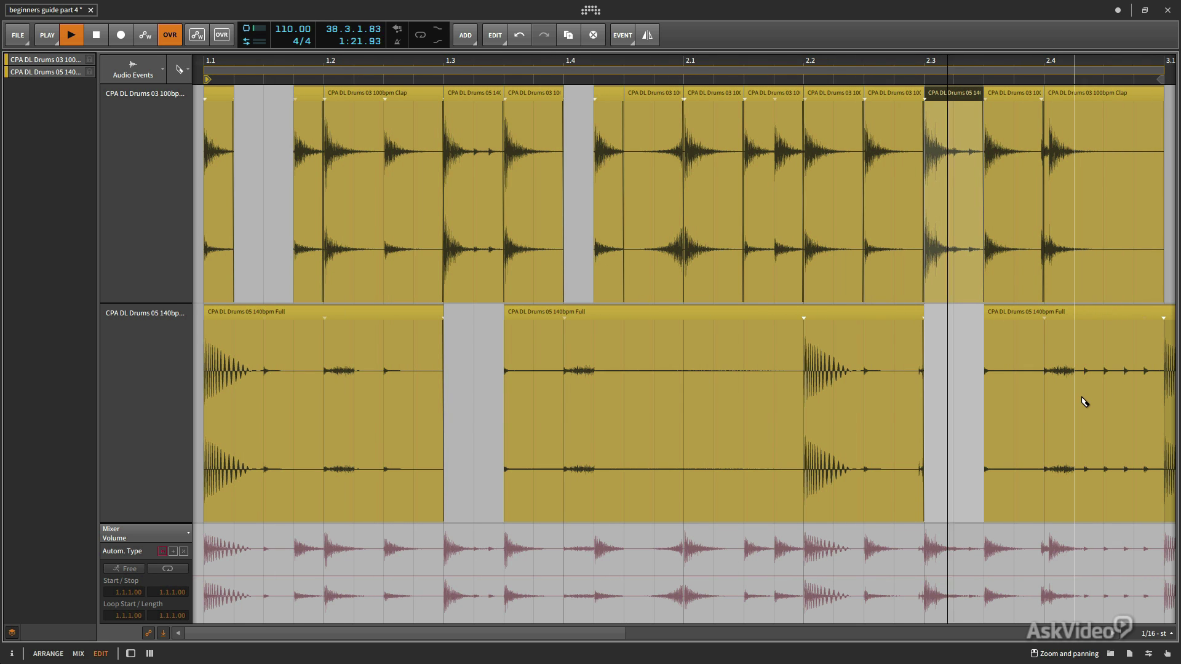
Step: Cut the Drums 05 loop's final stretch past 2.4.2, move it to the clap layer, and trim its start later
key(3)
drag(1078, 317, 1163, 316)
click(1163, 315)
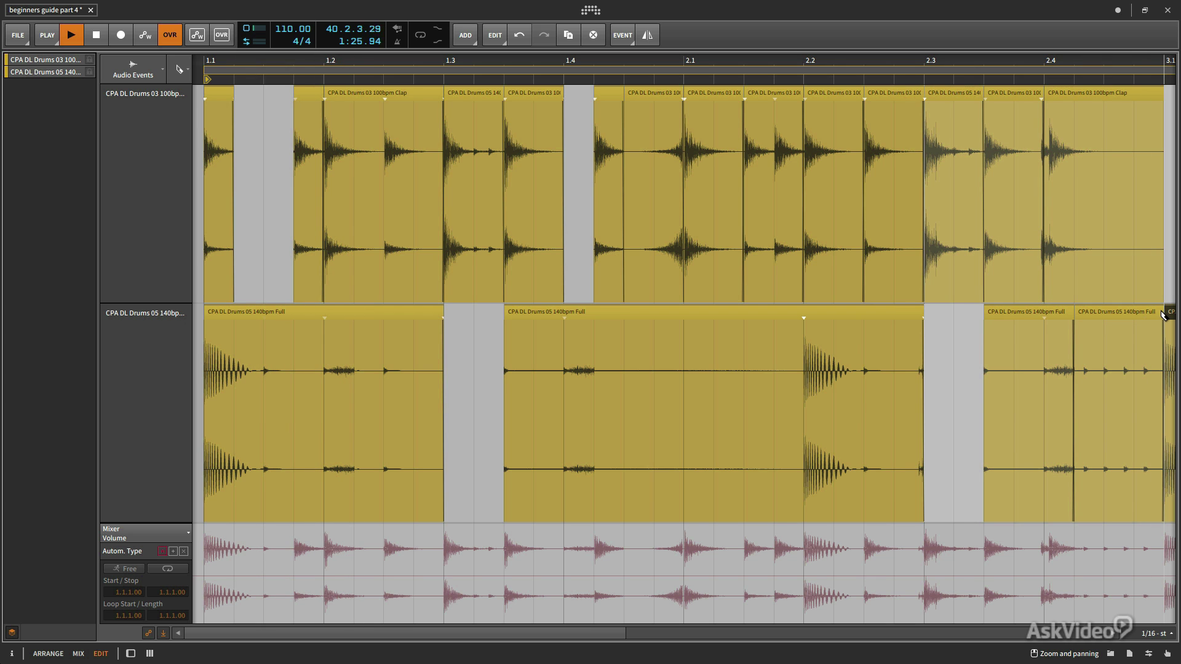
click(1107, 316)
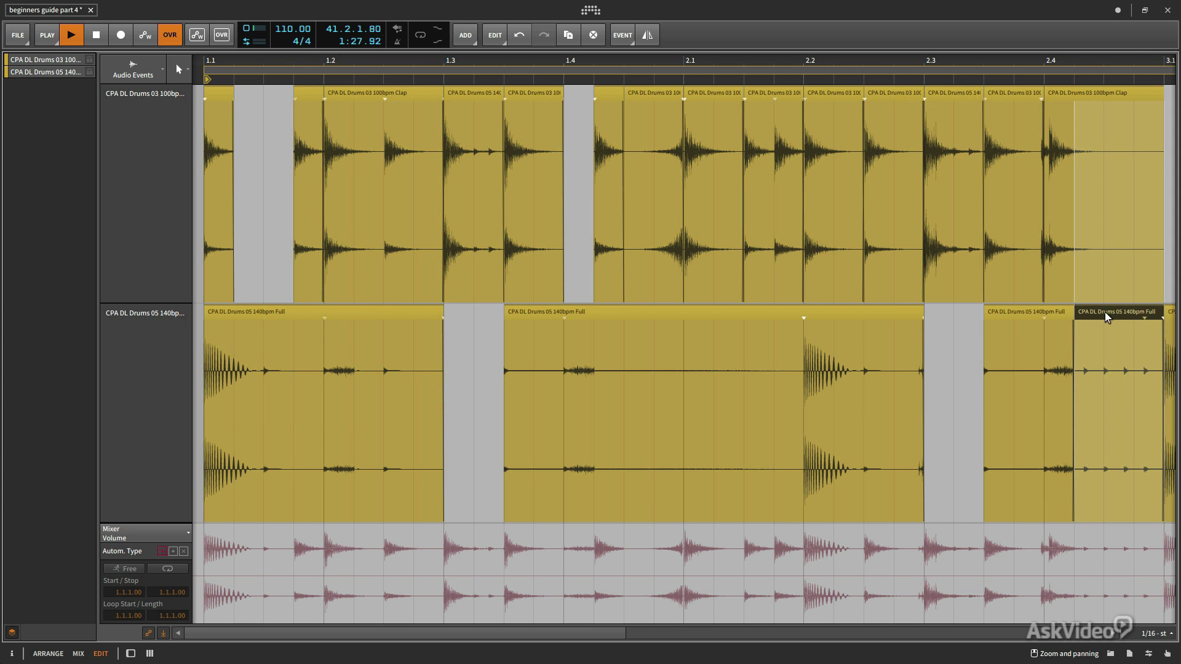
drag(1108, 316, 1101, 255)
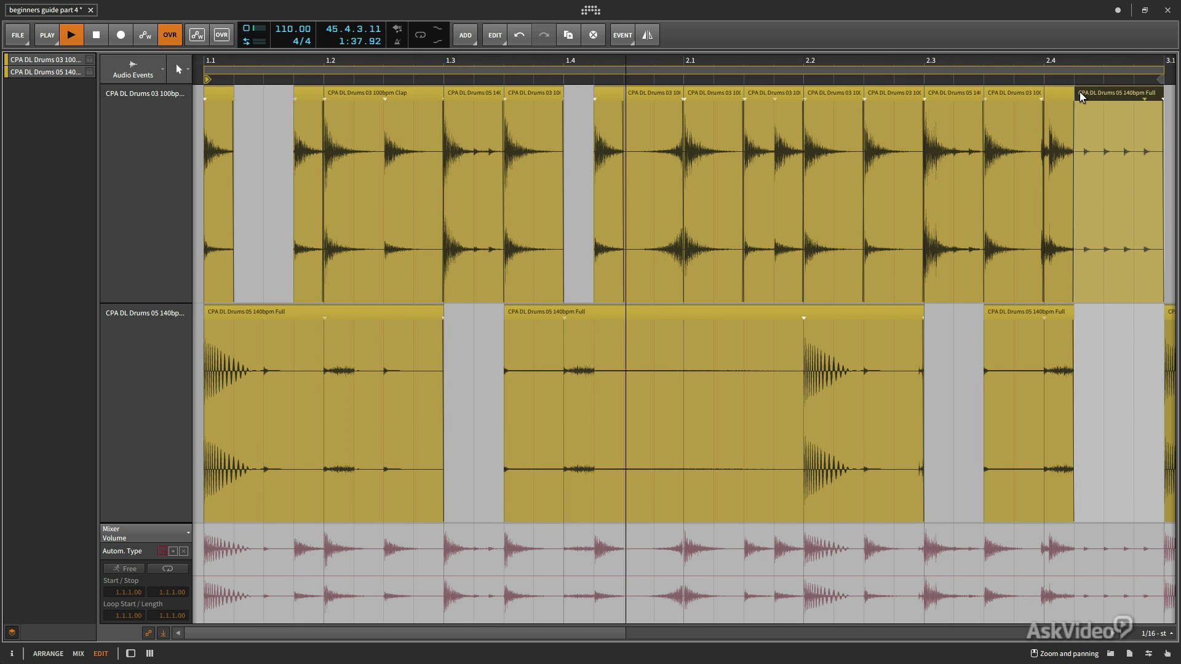
drag(1078, 93, 1135, 97)
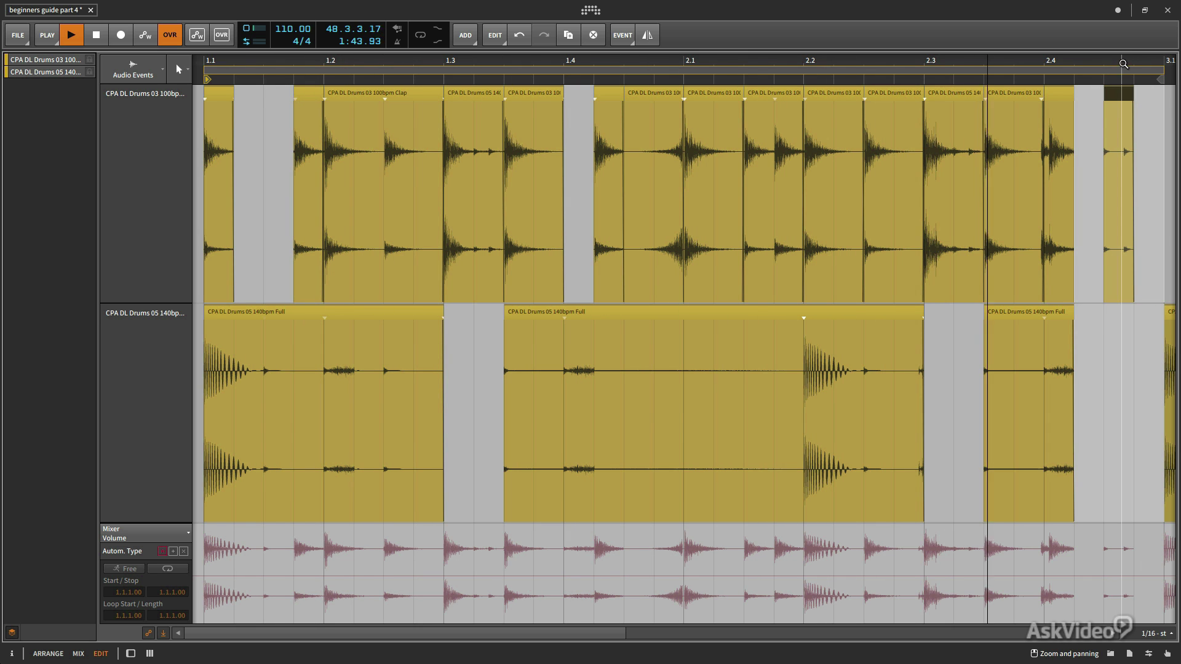
Step: Trim the end of the last clap-lane slice, then Alt-drag a copy of it further into bar 2.4
scroll(1126, 97, up, 2)
scroll(1080, 64, up, 3)
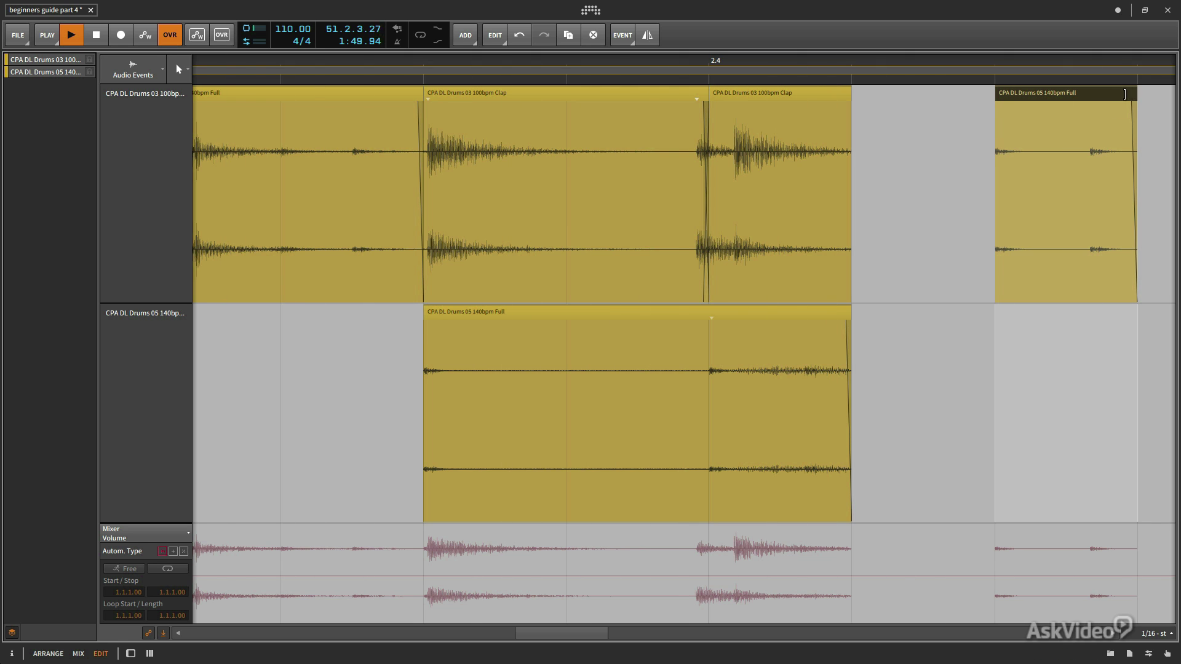
drag(1124, 94, 1035, 107)
click(1021, 97)
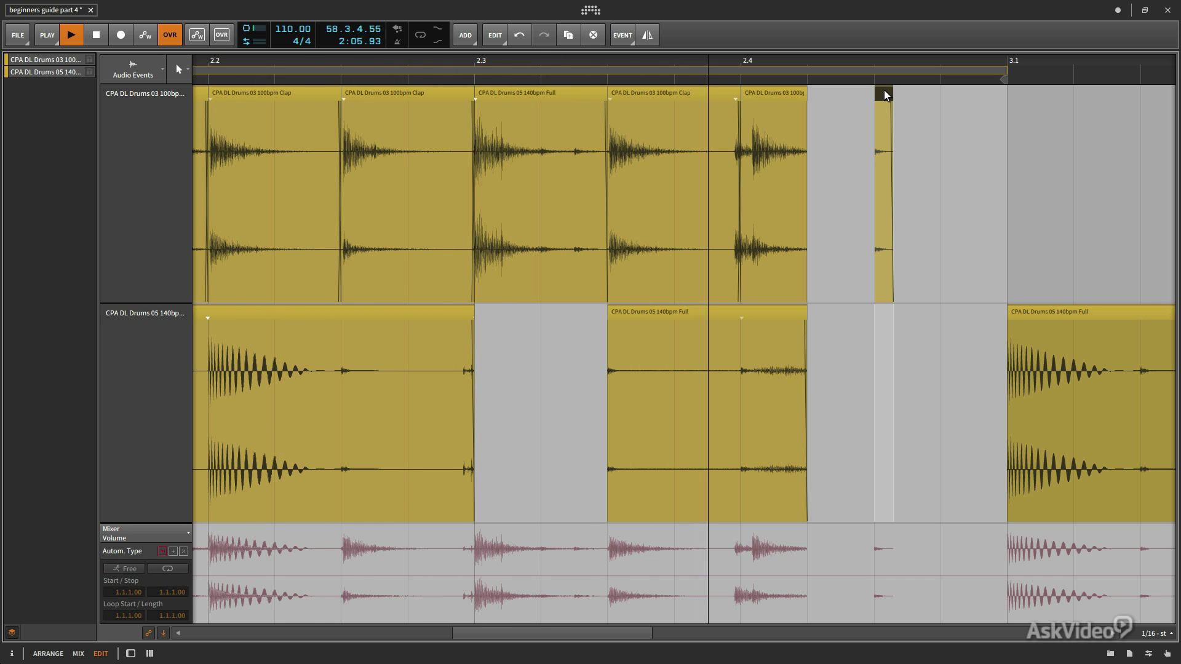
drag(886, 94, 818, 93)
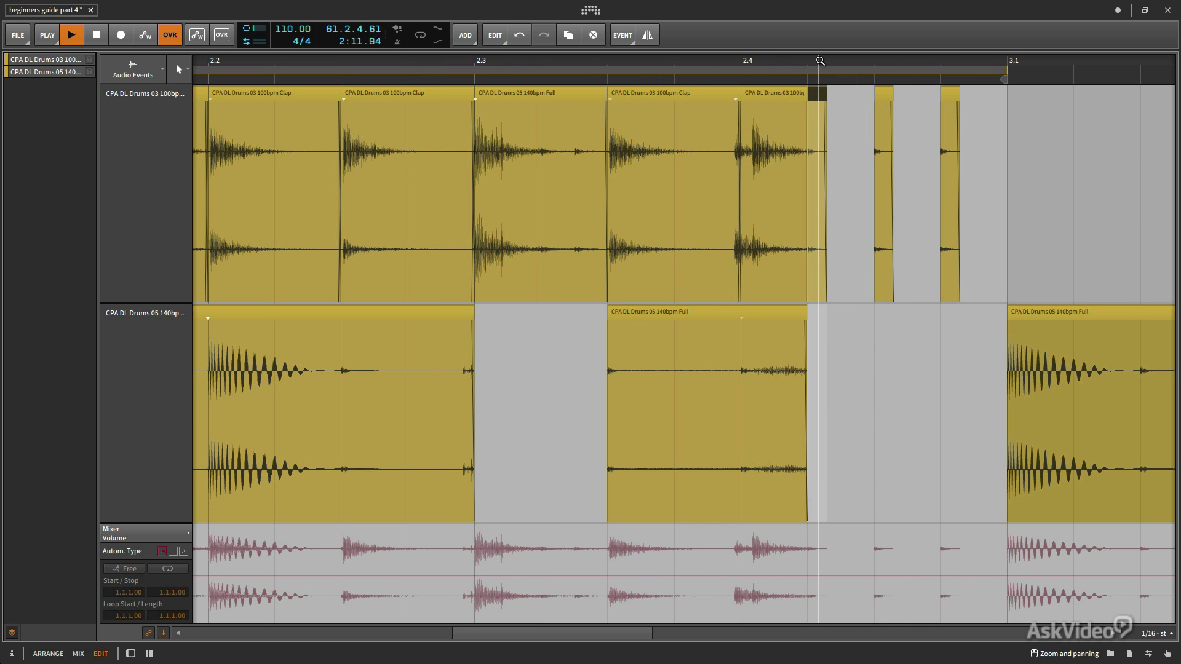
scroll(818, 63, down, 5)
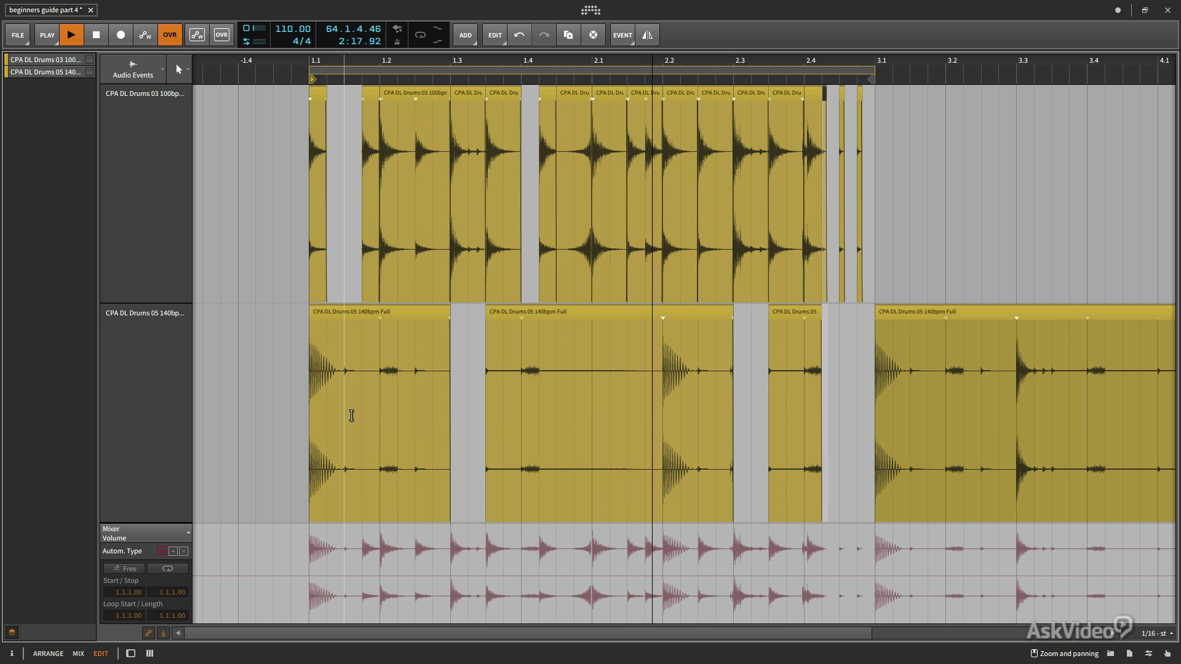
Step: Split off the opening Drums 05 kick, move it into the clap layer at bar 1.1, and shorten its end
click(344, 315)
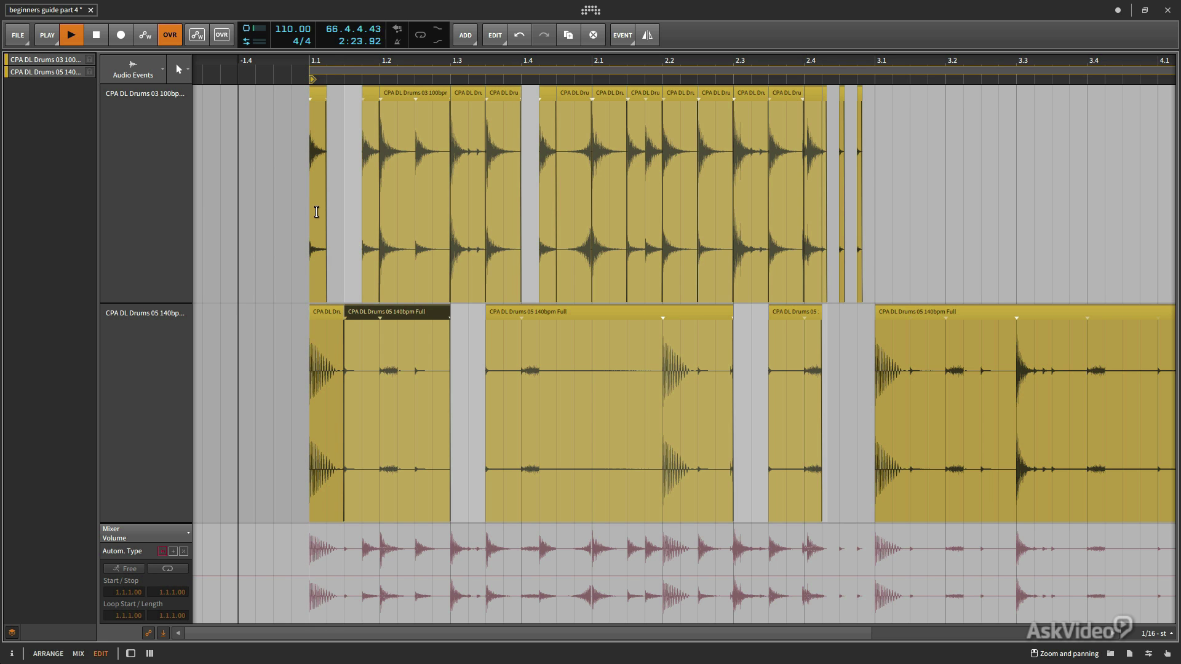
drag(326, 312, 342, 250)
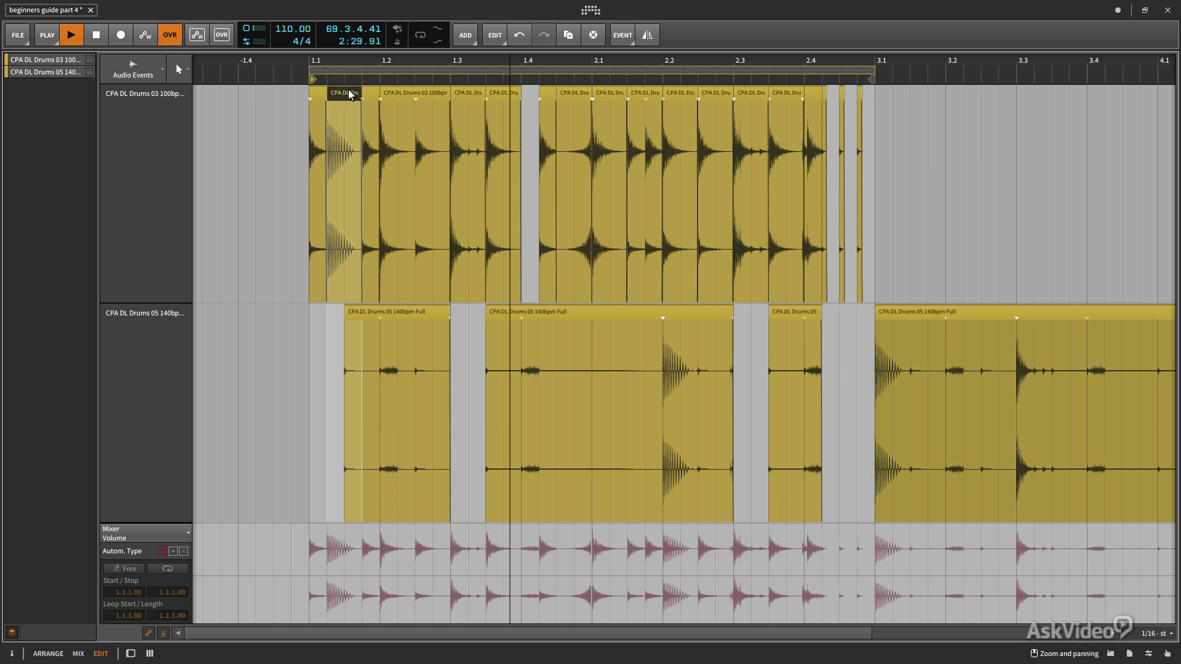
drag(358, 97, 344, 92)
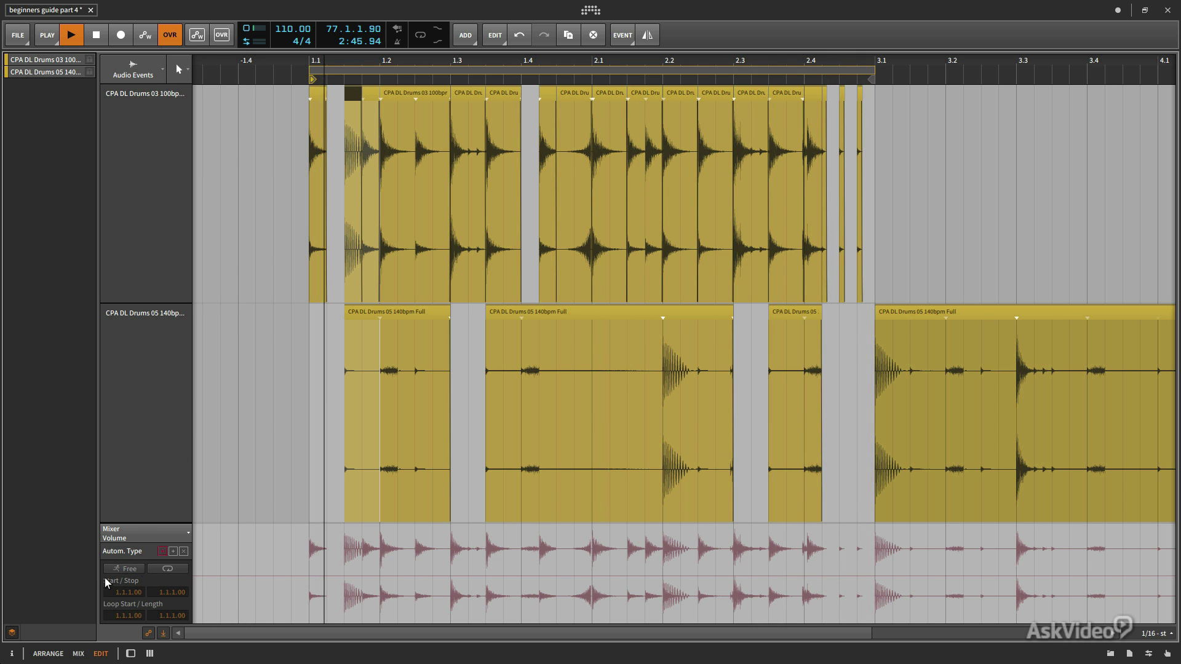
Step: Show the clip launcher, play the Moody Synth Scene 2 clip, and unmute Drum Machine
click(48, 654)
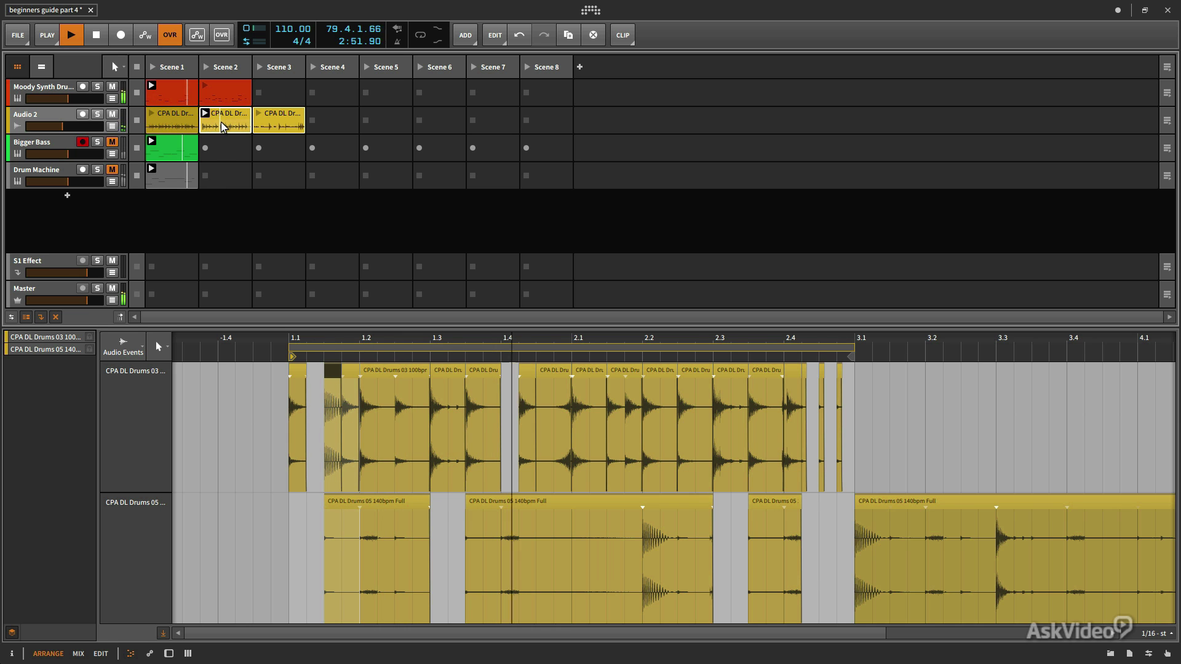
click(198, 92)
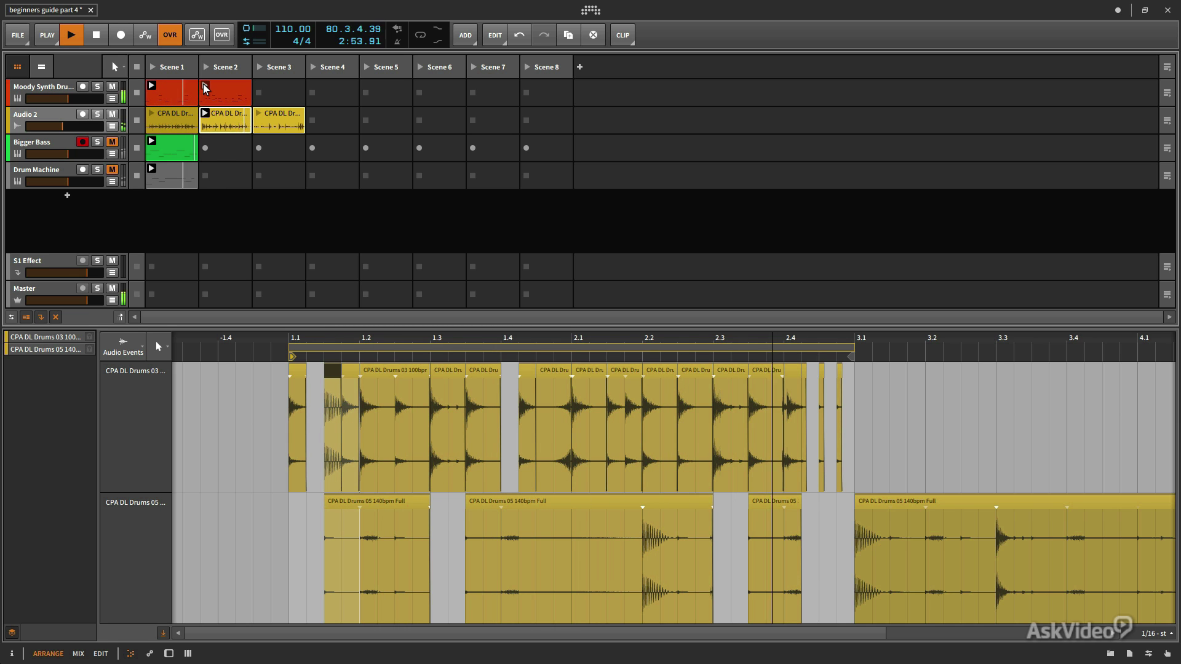
click(112, 169)
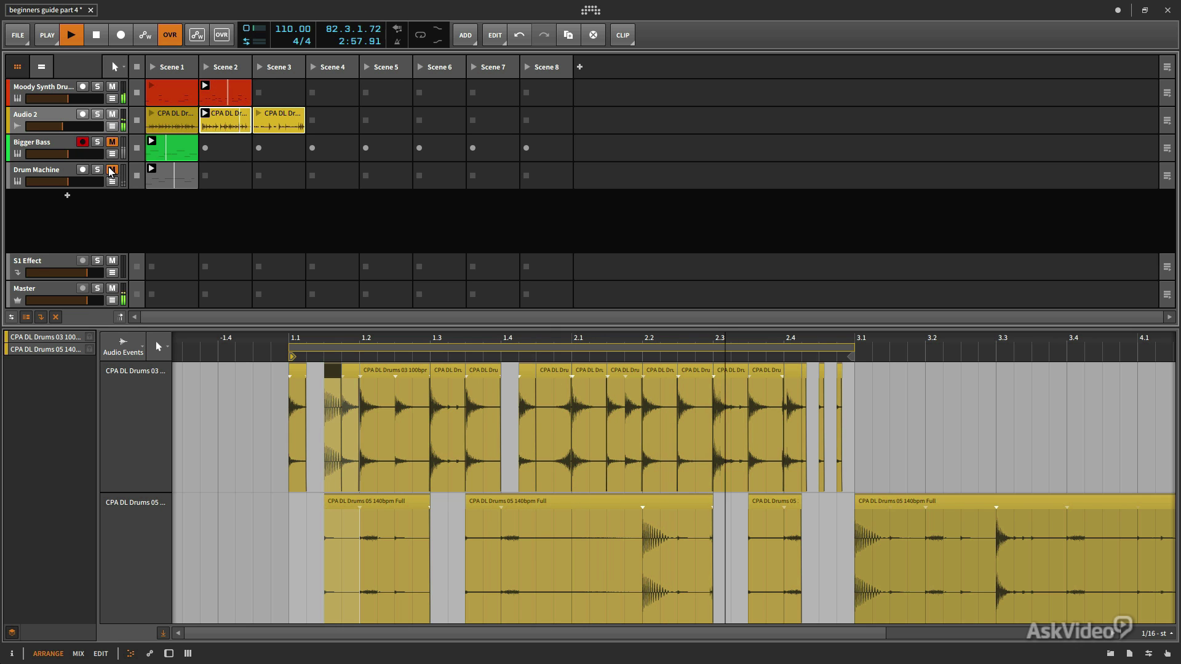